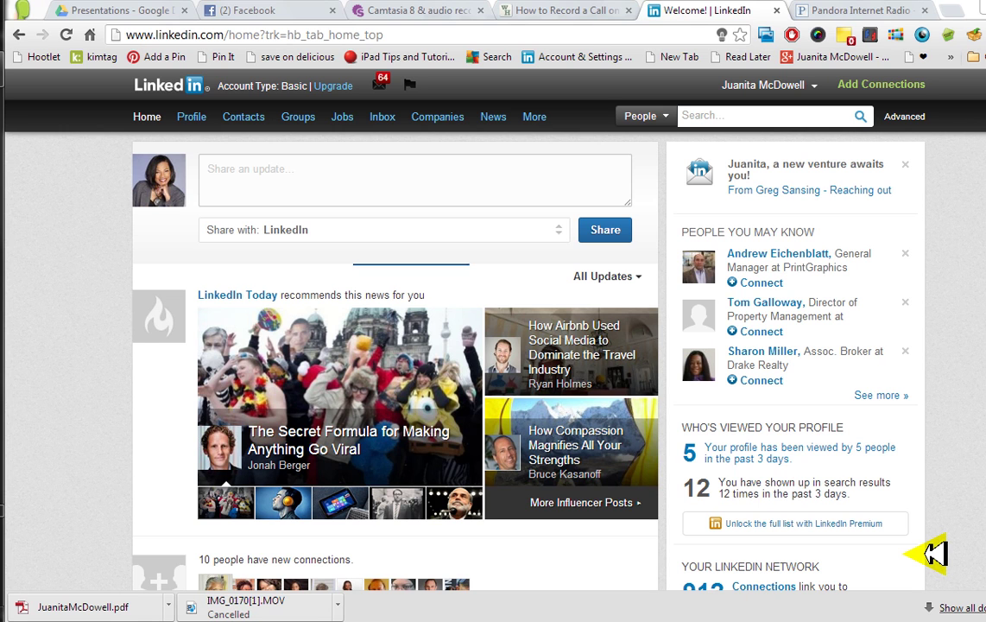
- Export your own LinkedIn profile to PDF from the Edit Profile dropdown menu
left_click(259, 176)
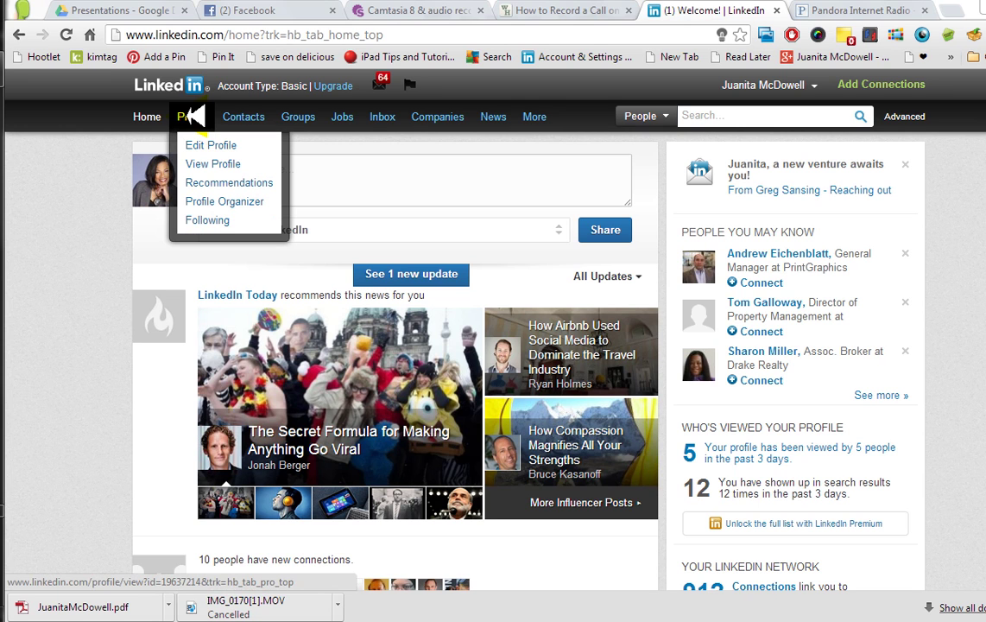
left_click(216, 164)
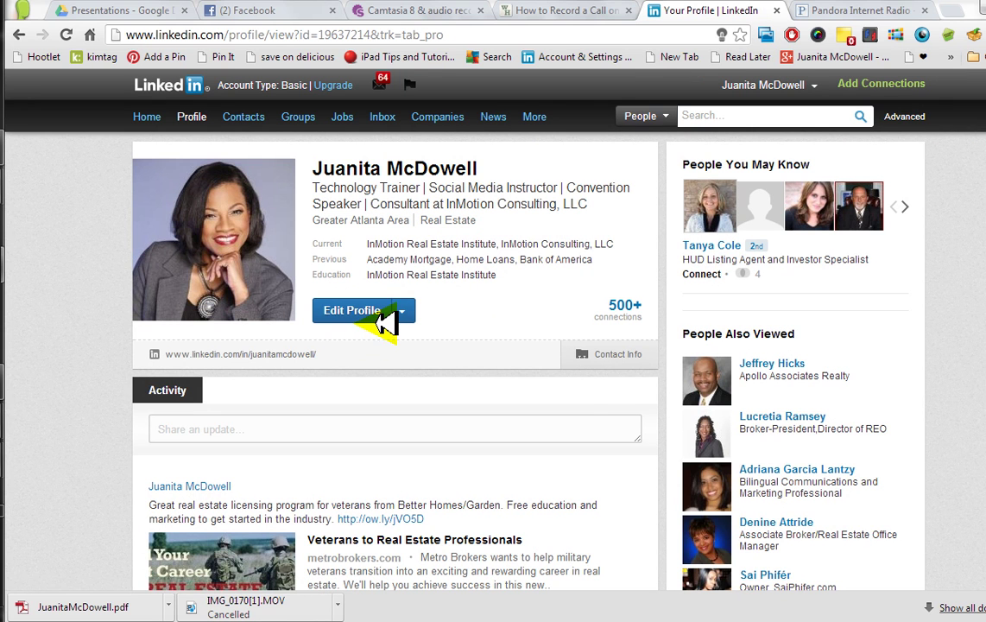
left_click(408, 311)
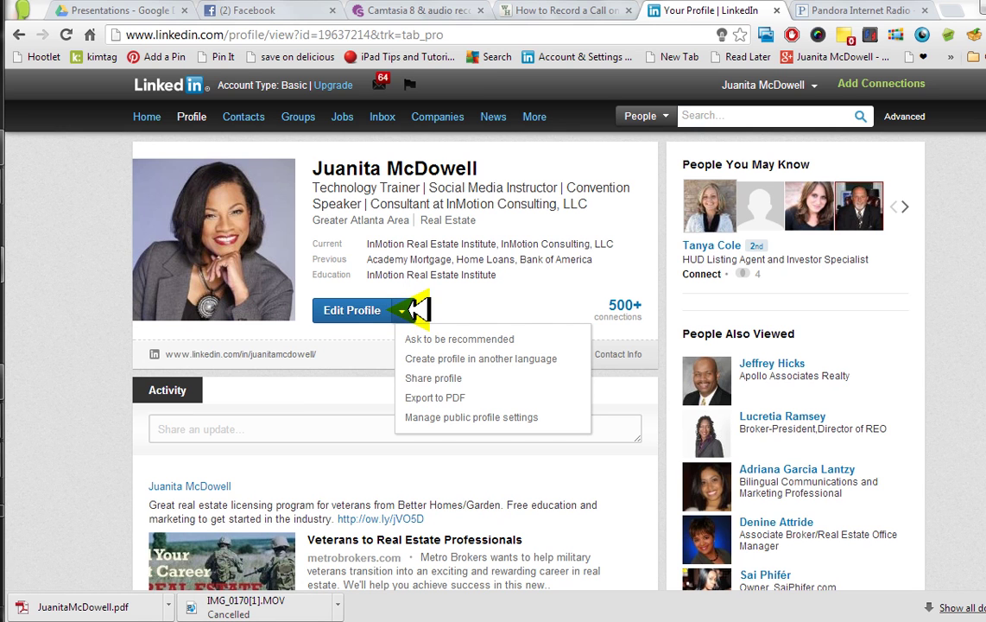
left_click(416, 309)
left_click(409, 313)
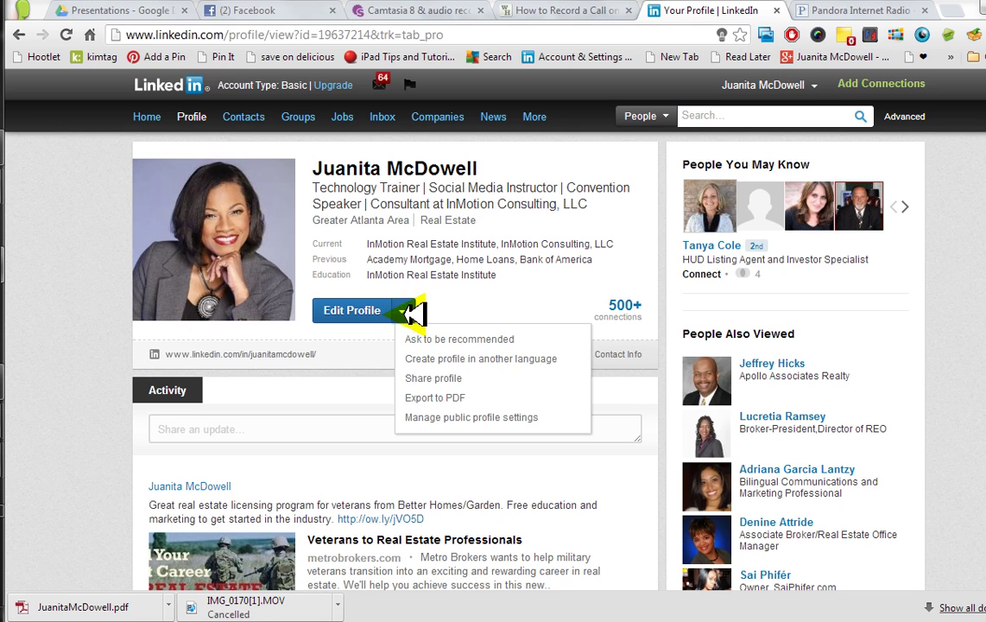
left_click(420, 398)
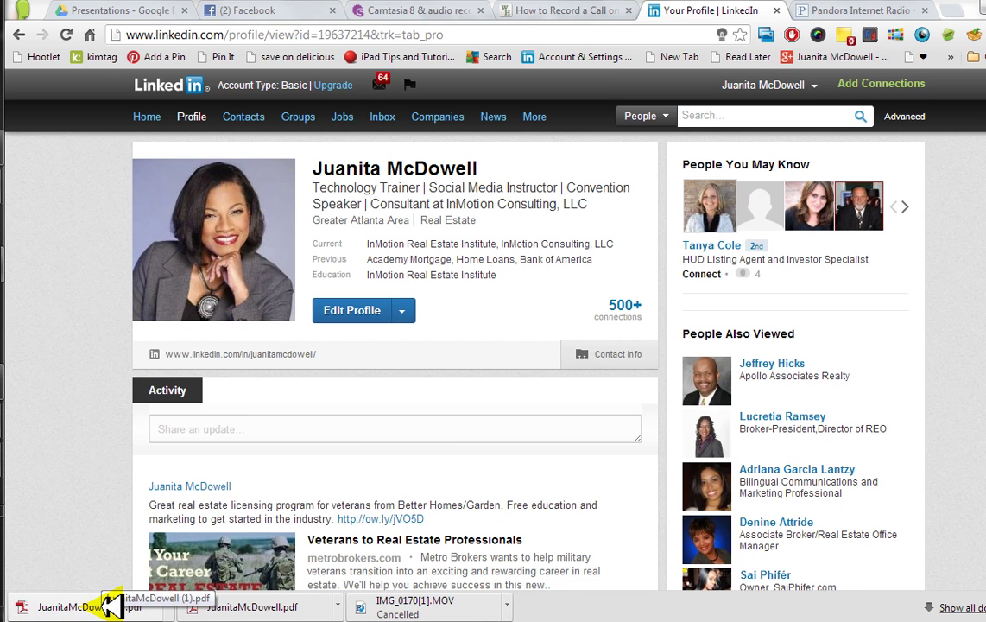
- Review the nine-page profile PDF in Adobe Reader, then switch back to LinkedIn
left_click(62, 605)
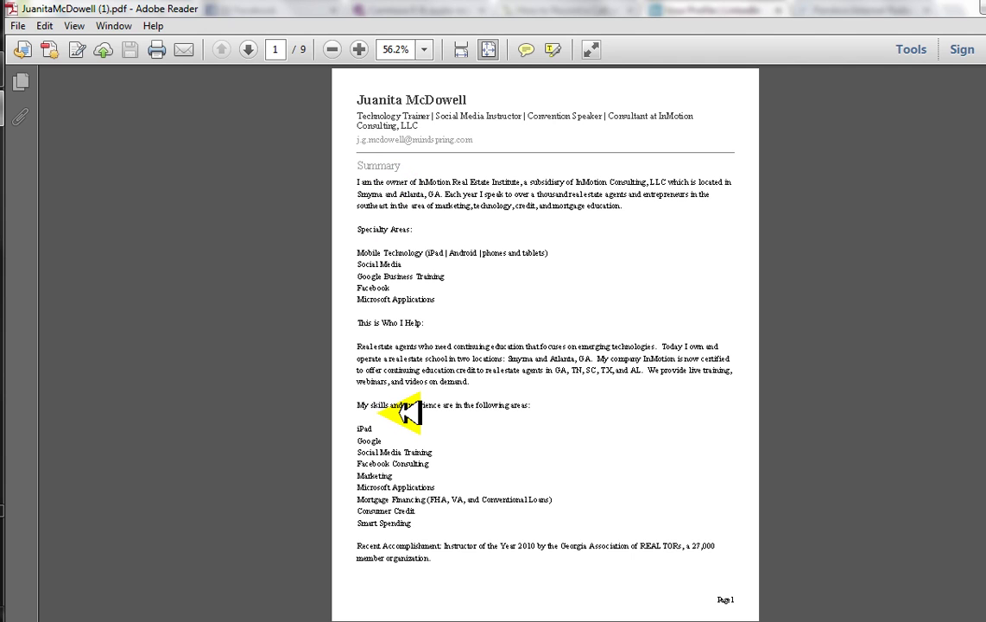
key("alt+Tab")
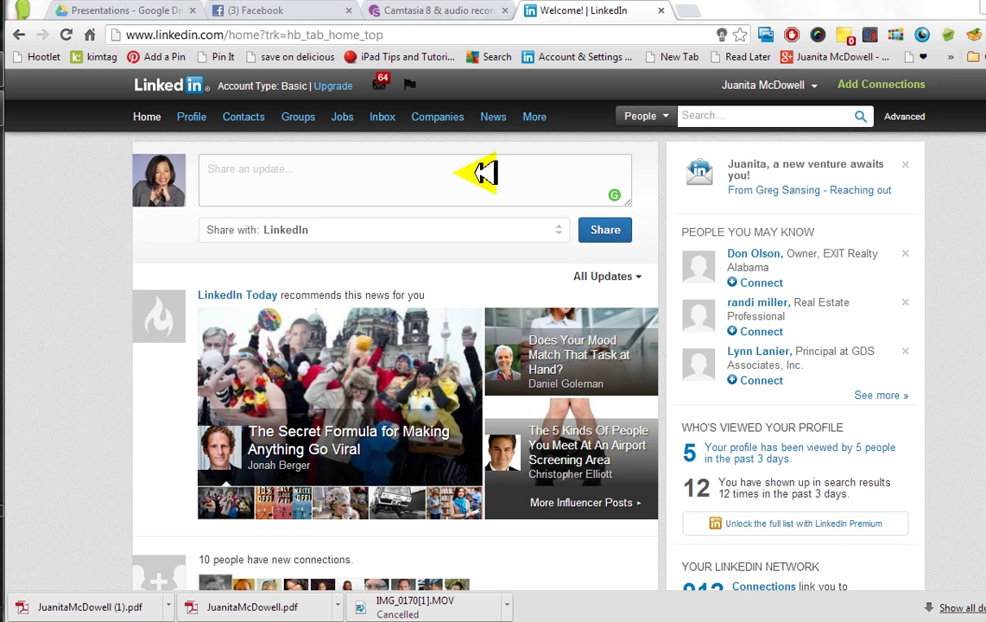
- Search people by the contact's first name and open the REALTOR at SSR's profile
left_click(706, 117)
type("kim")
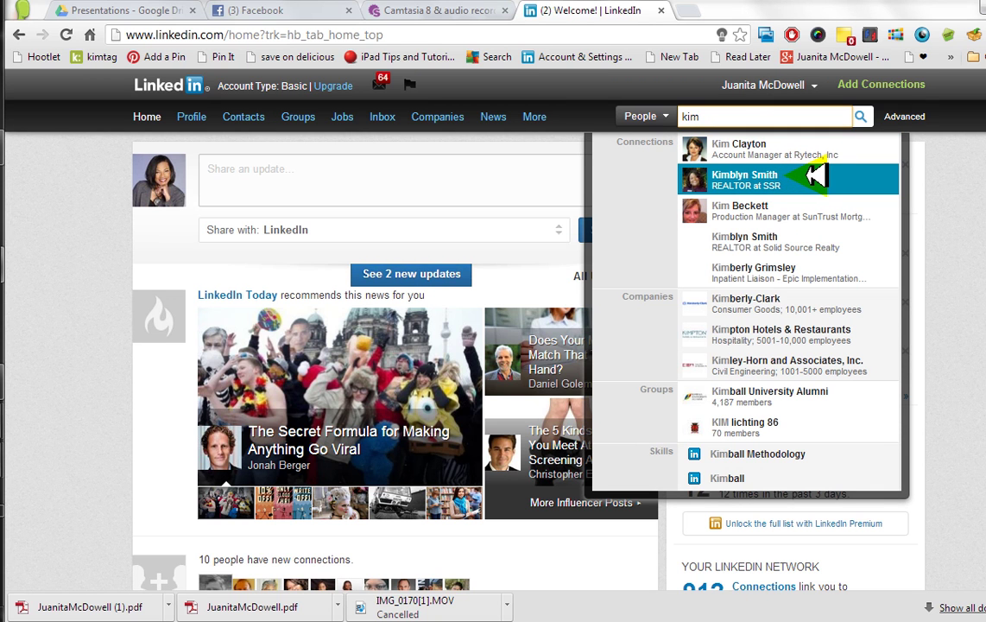
left_click(816, 175)
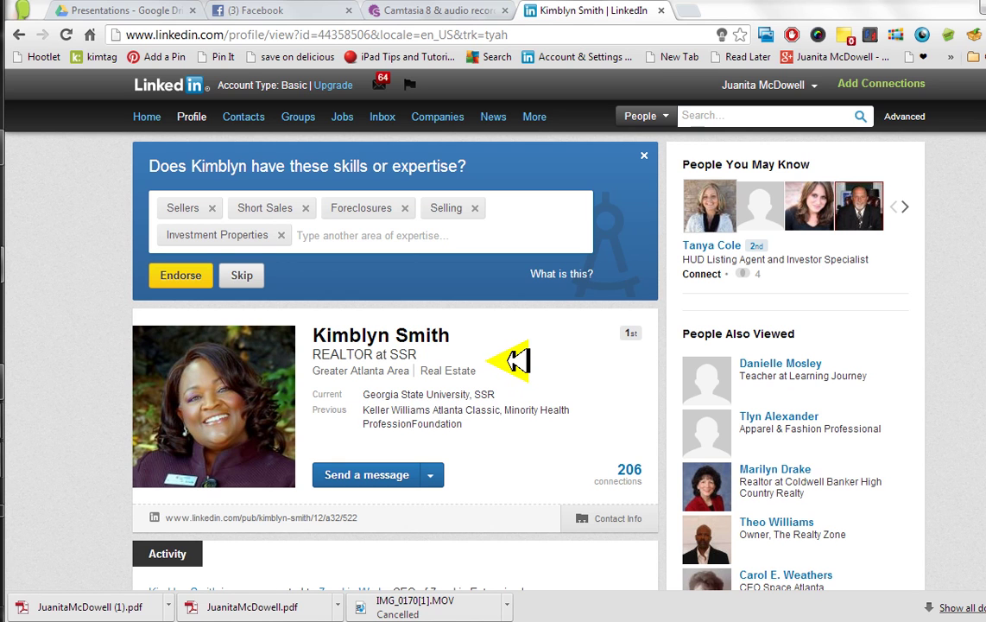
- Show the extra-actions menu, including Share profile, on the realtor's profile
left_click(430, 474)
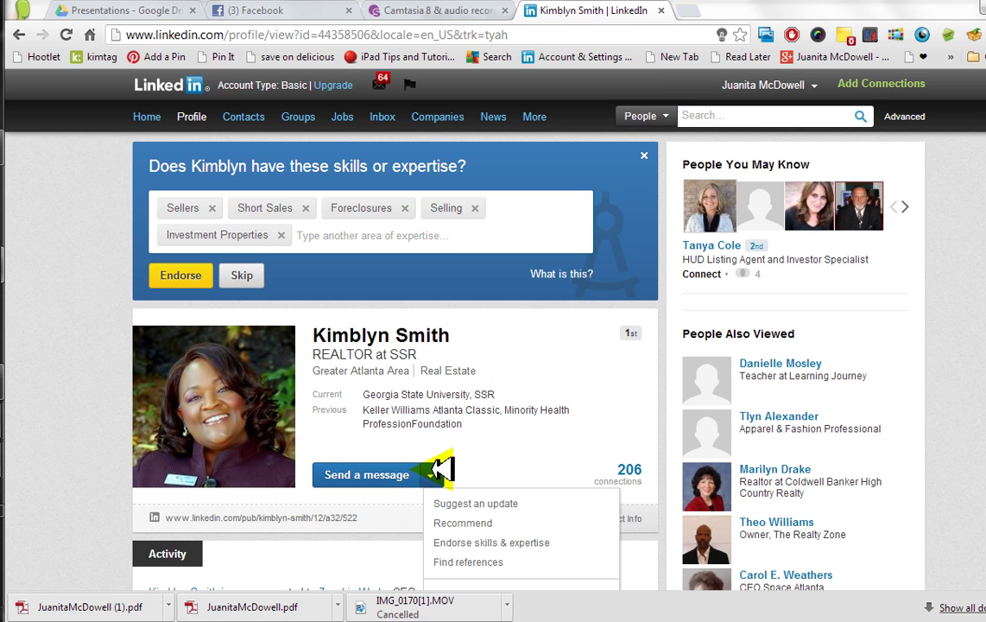
left_click(438, 470)
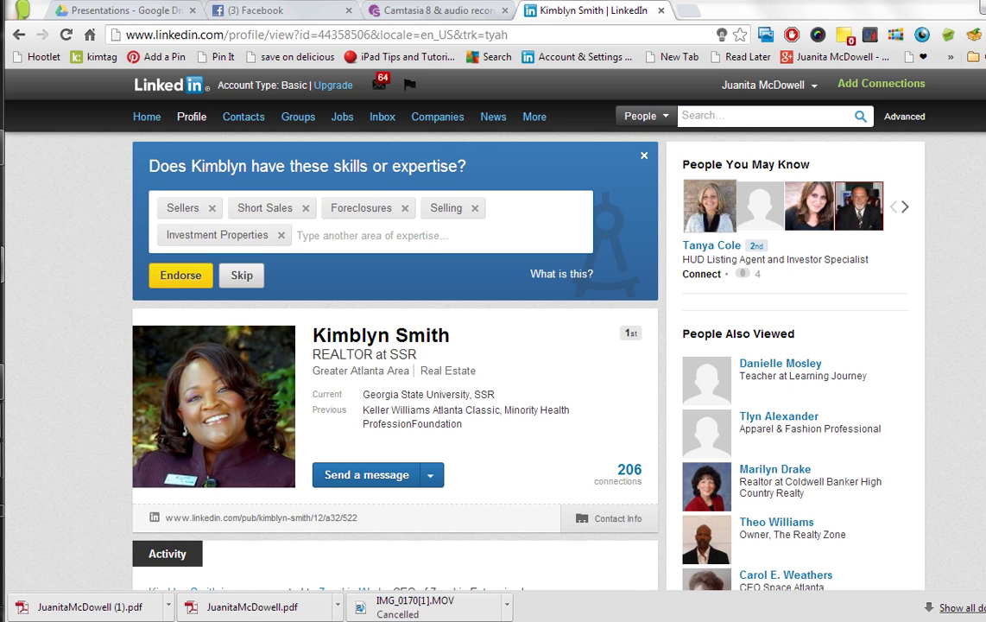
scroll(626, 134, "down", 3)
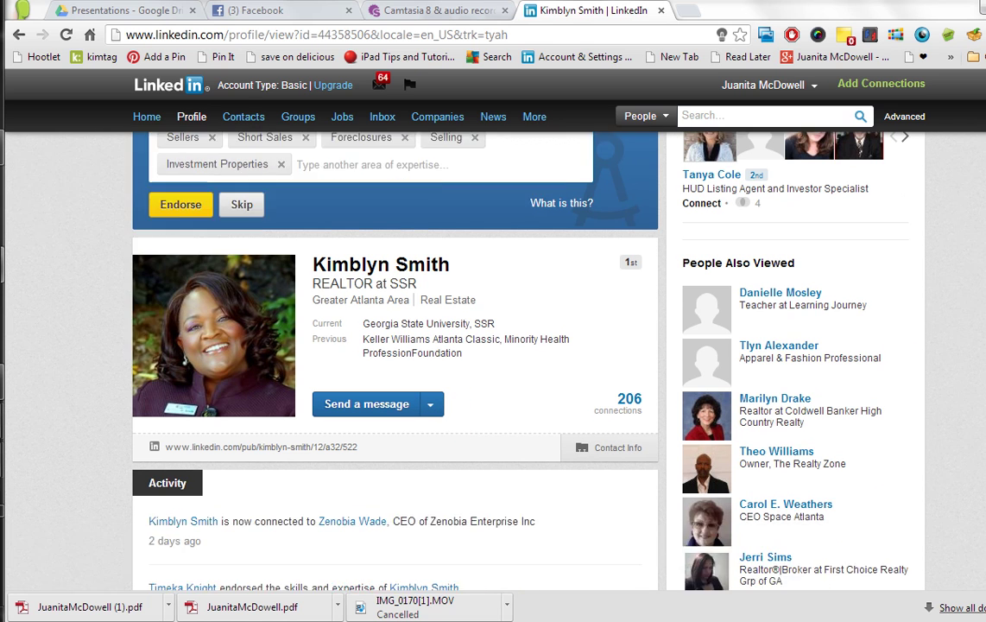
left_click(431, 200)
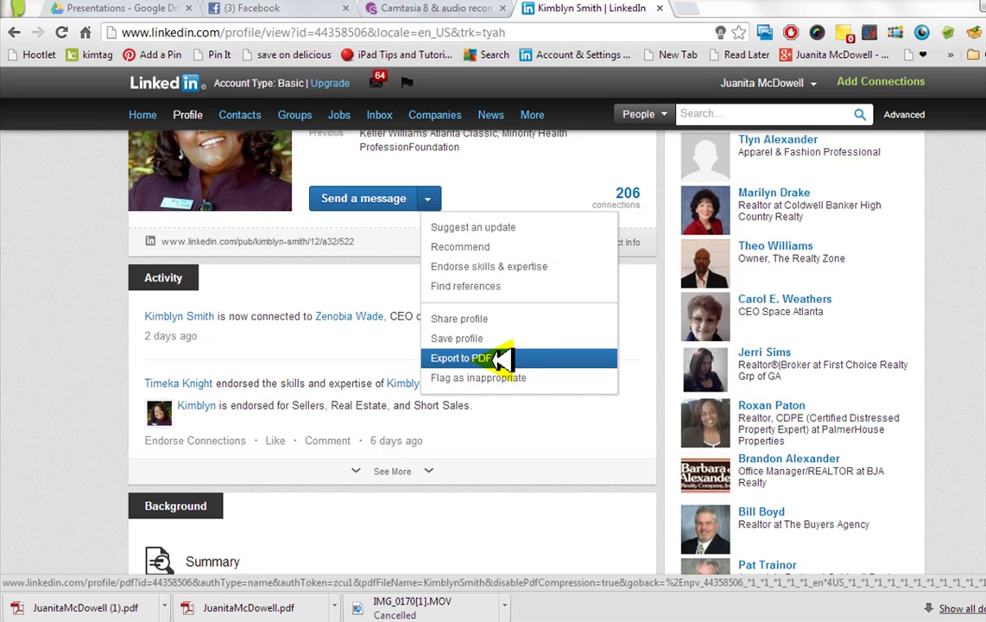
- Share the realtor's profile in a message addressed to the chosen recipient contact
left_click(489, 319)
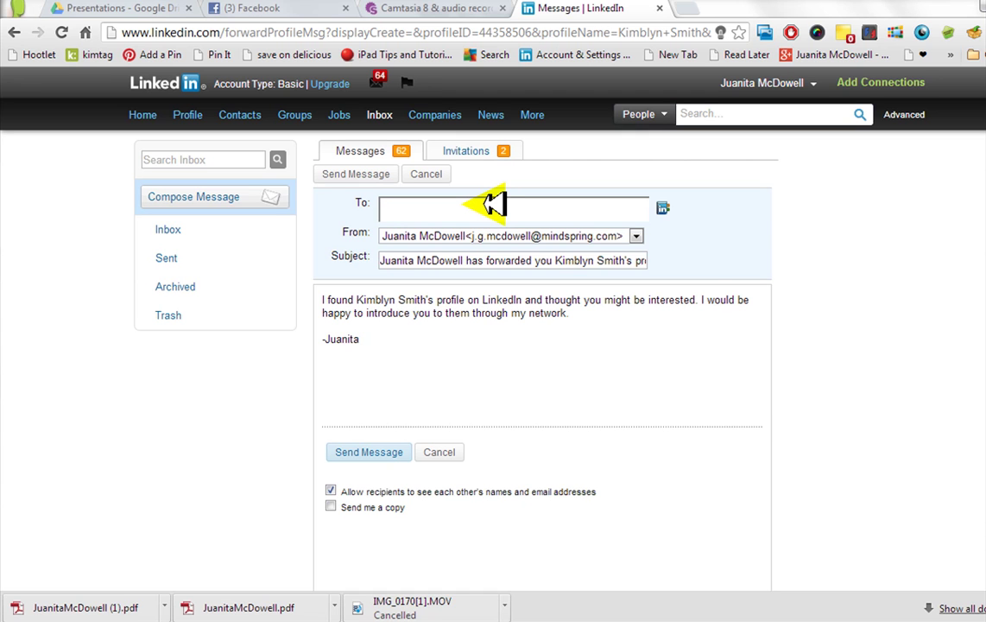
type("pegg")
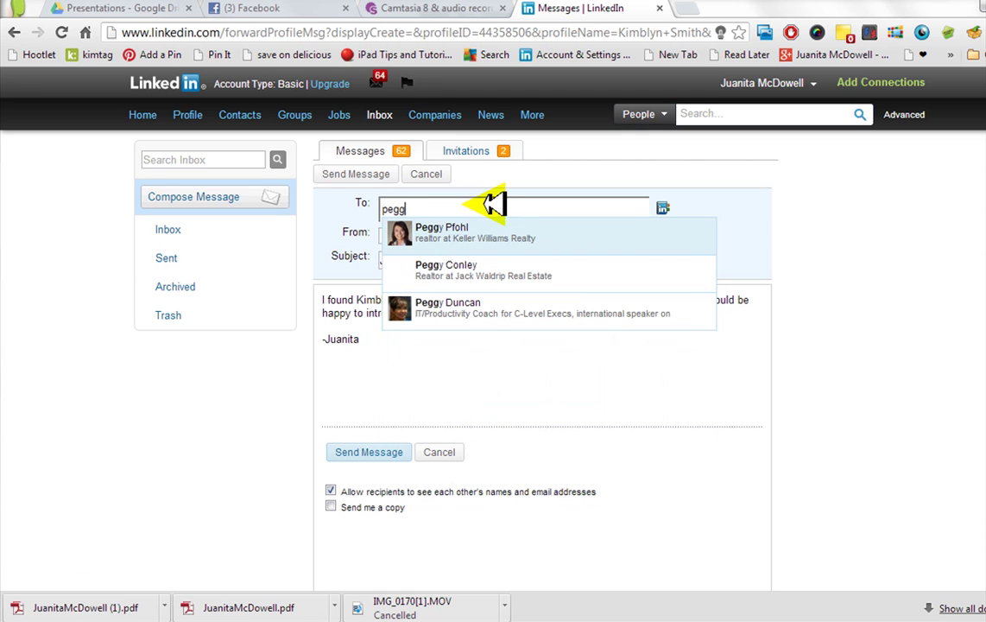
left_click(501, 270)
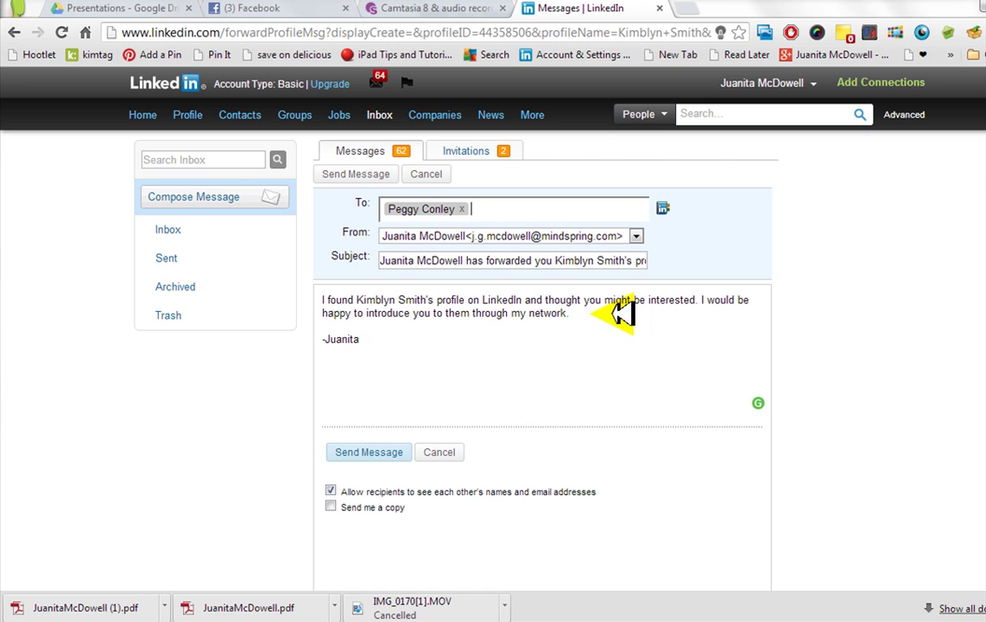
- Replace the default message text with 'Great REALTOR and friend of mine...'
left_click(328, 297)
left_click(587, 310, "shift")
type("Great REALTOR and friend of m")
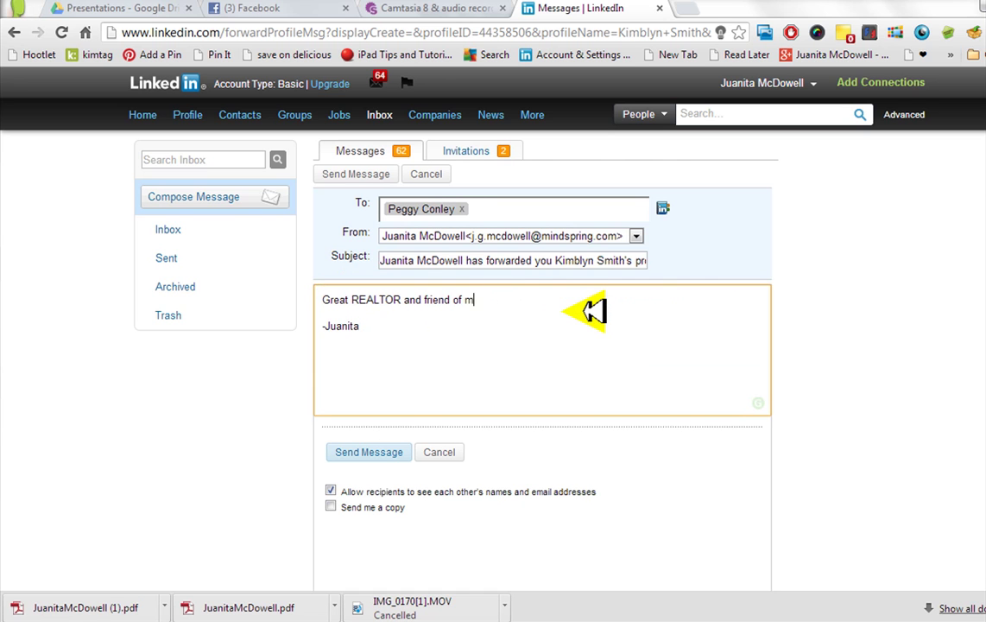
type("ine")
type("...")
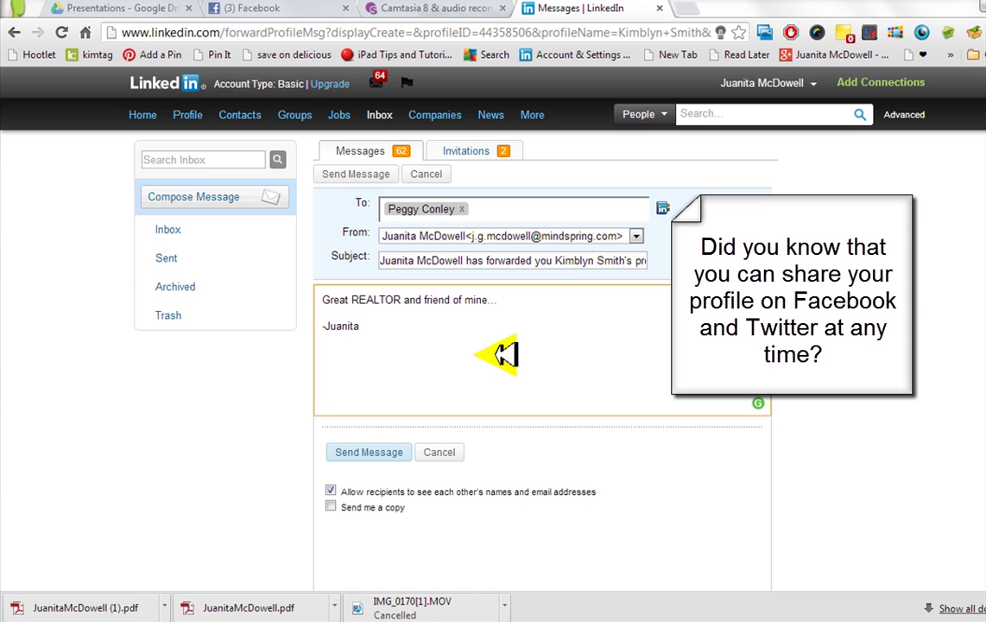
- Return to your own profile and show its extra-actions menu with Share profile
left_click(190, 115)
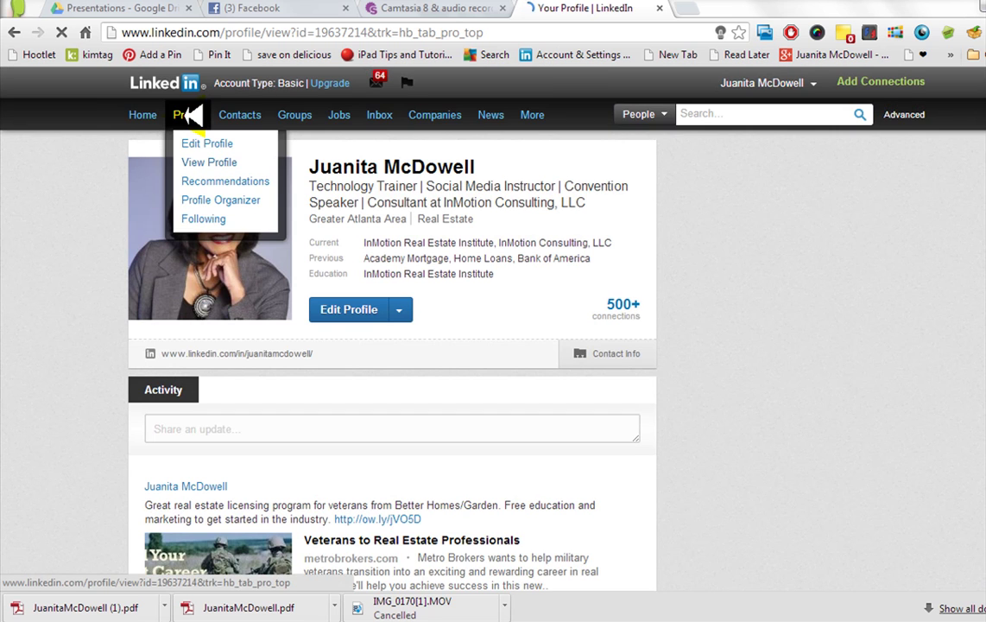
left_click(402, 308)
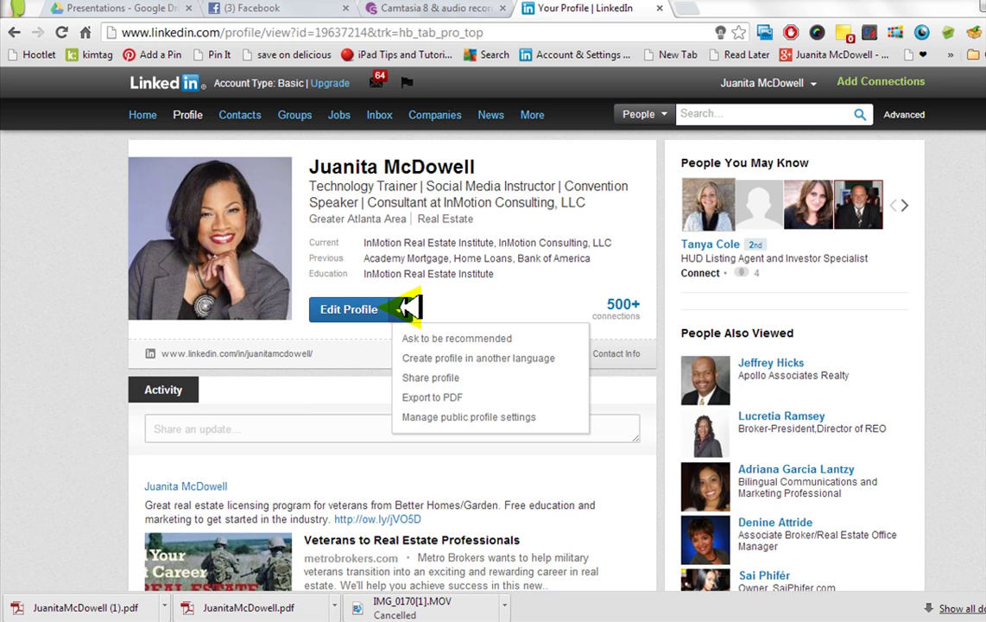